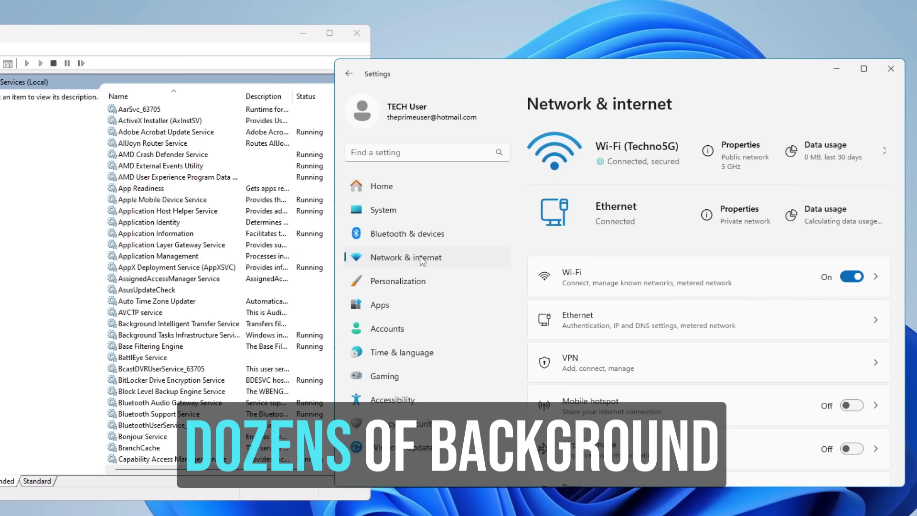
# Step: Browse the advanced network settings, Accessibility and Personalization pages in Settings
pyautogui.scroll(-3, 628, 317)
pyautogui.click(645, 442)
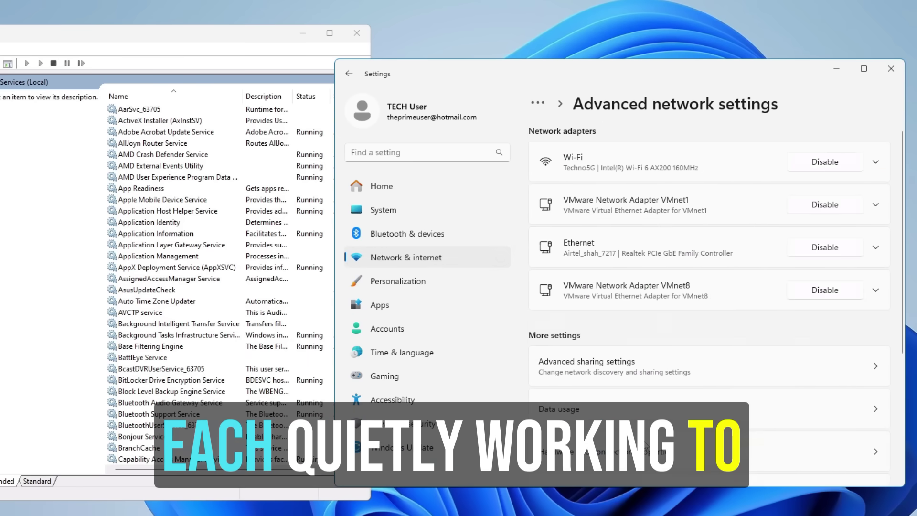
pyautogui.click(483, 397)
pyautogui.scroll(-1, 624, 239)
pyautogui.scroll(-5, 623, 239)
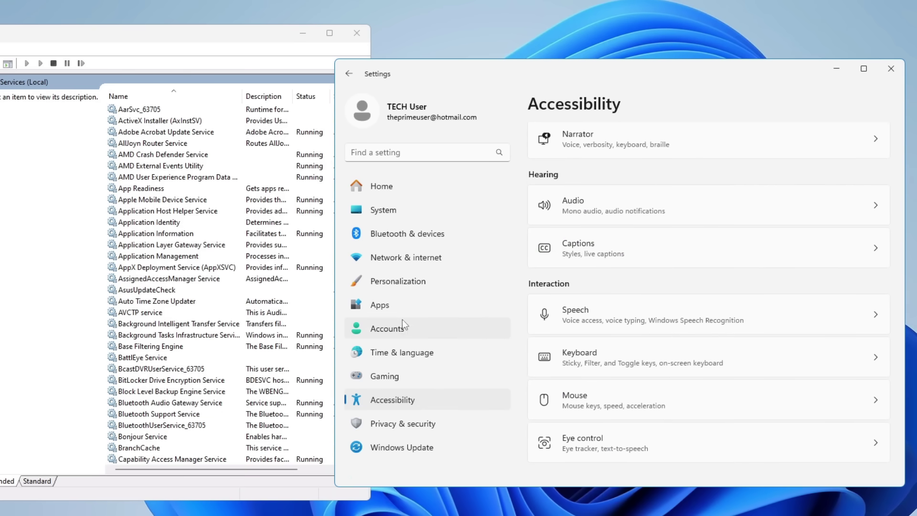
pyautogui.click(400, 282)
pyautogui.scroll(-5, 640, 338)
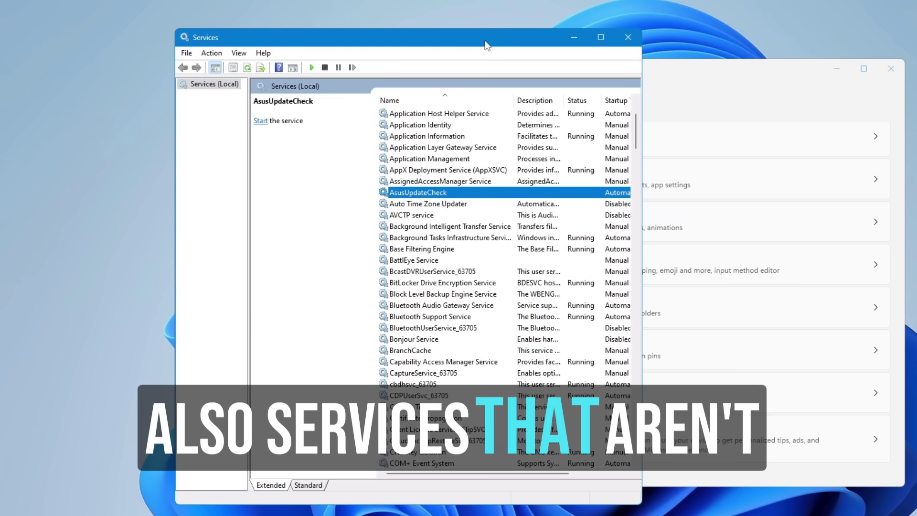
pyautogui.scroll(-5, 448, 196)
# Step: Read the descriptions of CNG Key Isolation, Cryptographic Services and Diagnostic Service Host in Services
pyautogui.click(419, 283)
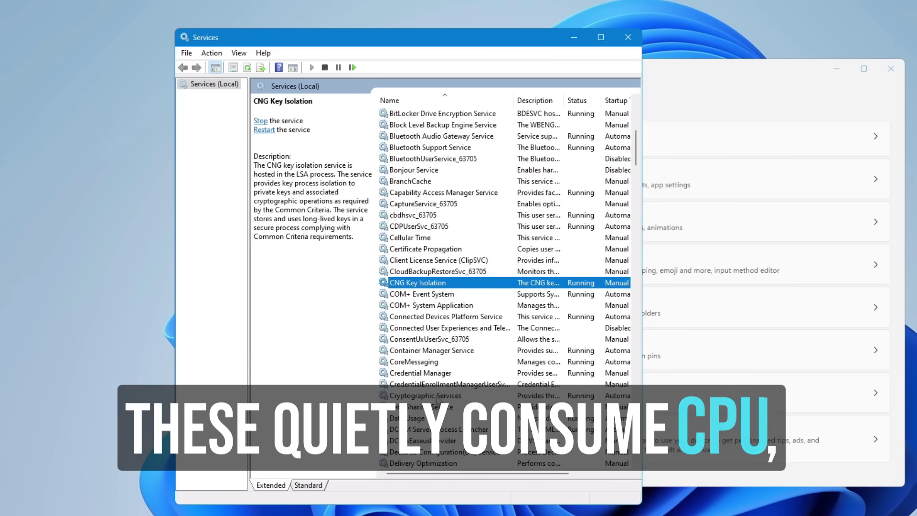
pyautogui.click(436, 397)
pyautogui.scroll(-4, 436, 400)
pyautogui.scroll(-2, 510, 421)
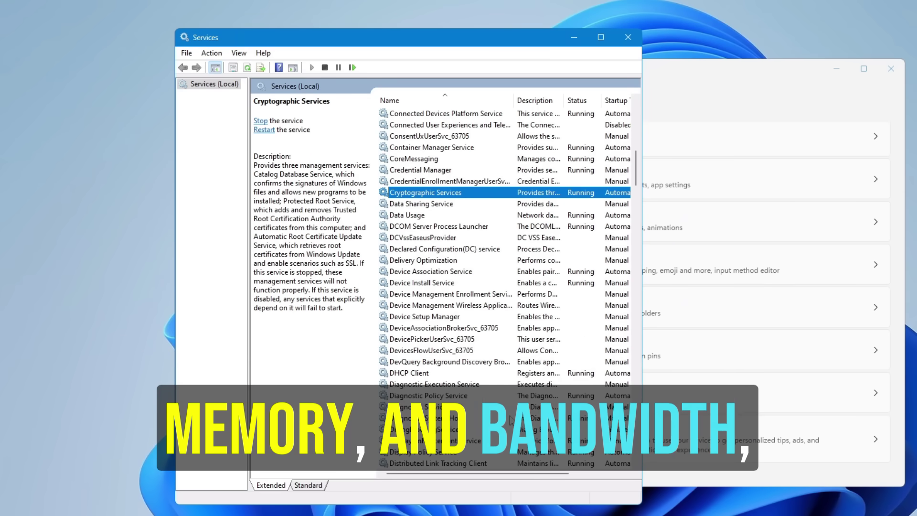
pyautogui.click(513, 406)
pyautogui.scroll(-7, 535, 425)
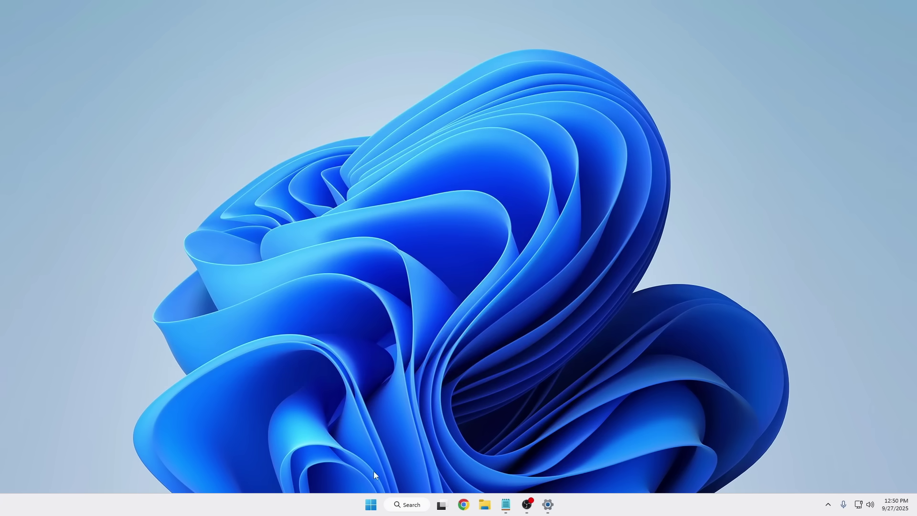
# Step: Turn 'Allow downloads from other devices' Off under Windows Update > Advanced options > Delivery Optimization
pyautogui.rightClick(371, 506)
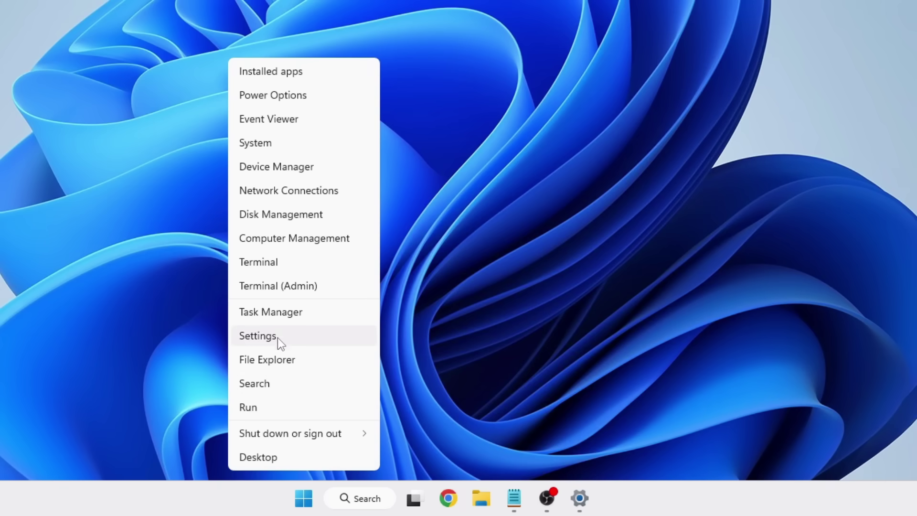
pyautogui.click(277, 338)
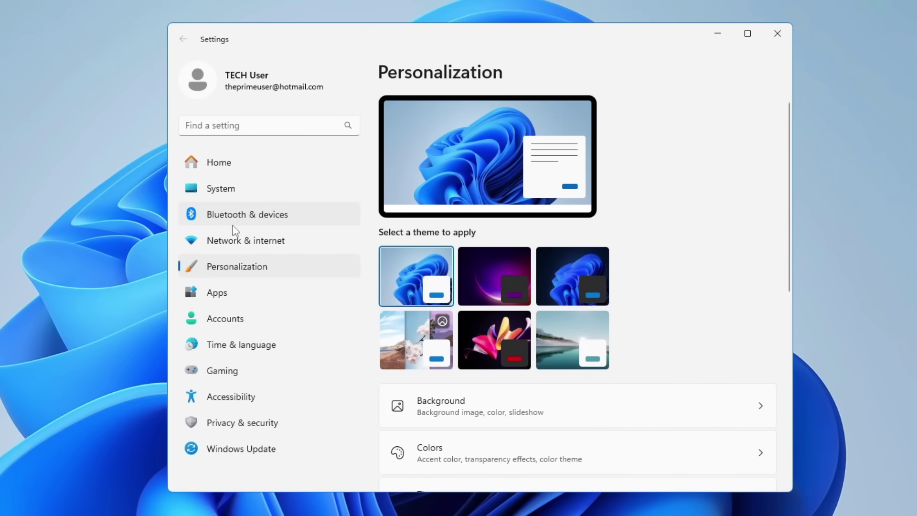
pyautogui.click(233, 451)
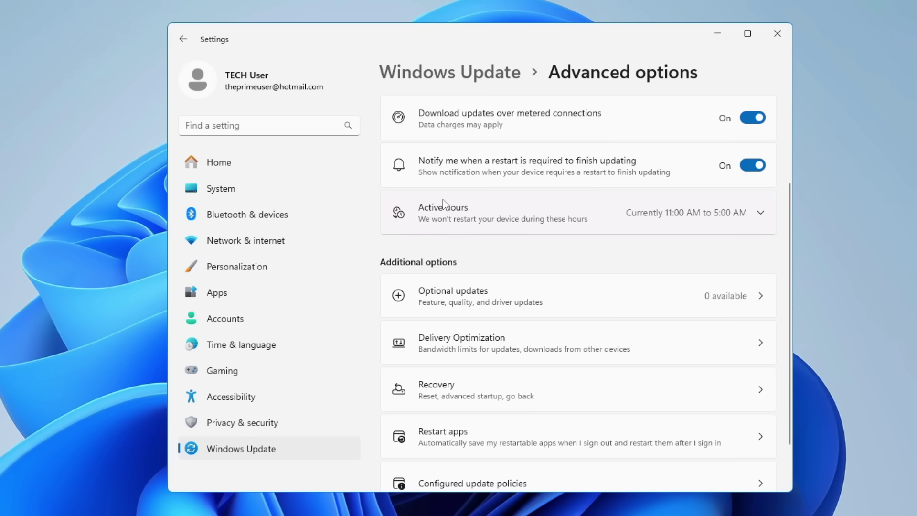
pyautogui.scroll(-1, 447, 263)
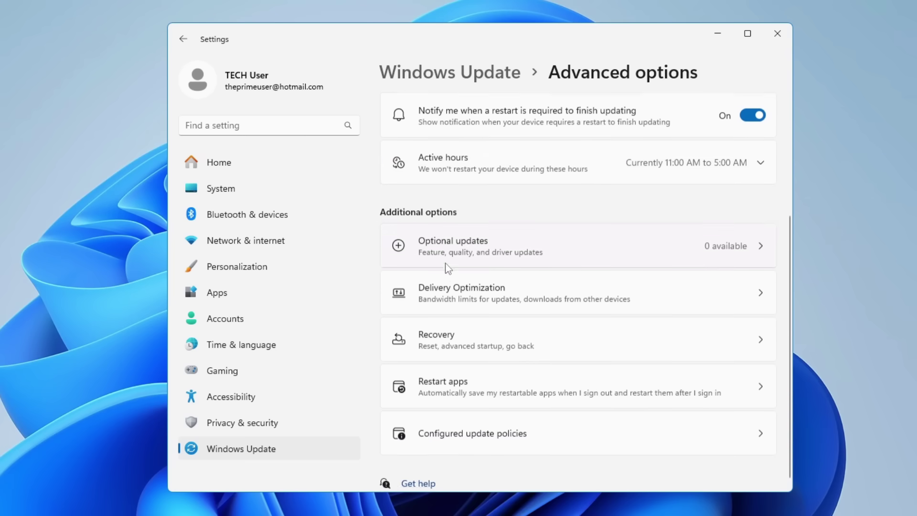
pyautogui.click(469, 290)
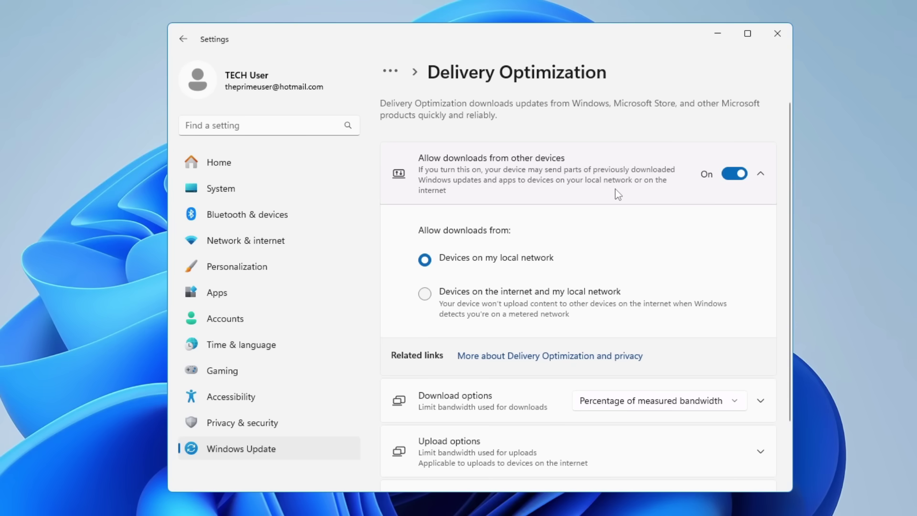
pyautogui.click(738, 178)
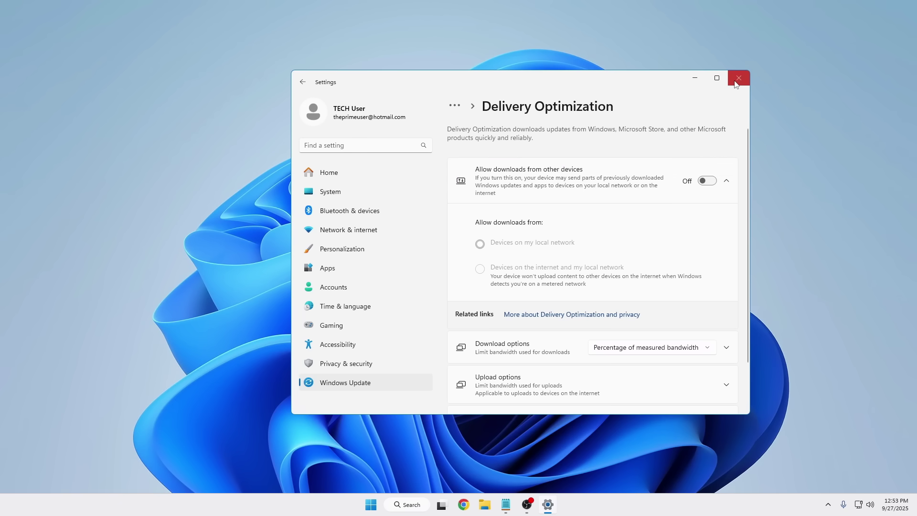
# Step: Close Settings, launch the Services console from search, and widen its Name column
pyautogui.click(778, 33)
pyautogui.click(428, 505)
pyautogui.write('services')
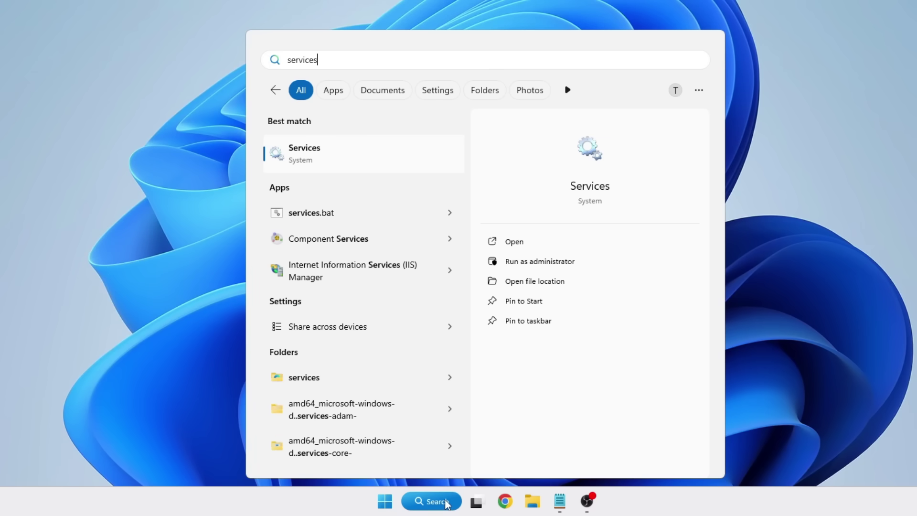
pyautogui.press('Return')
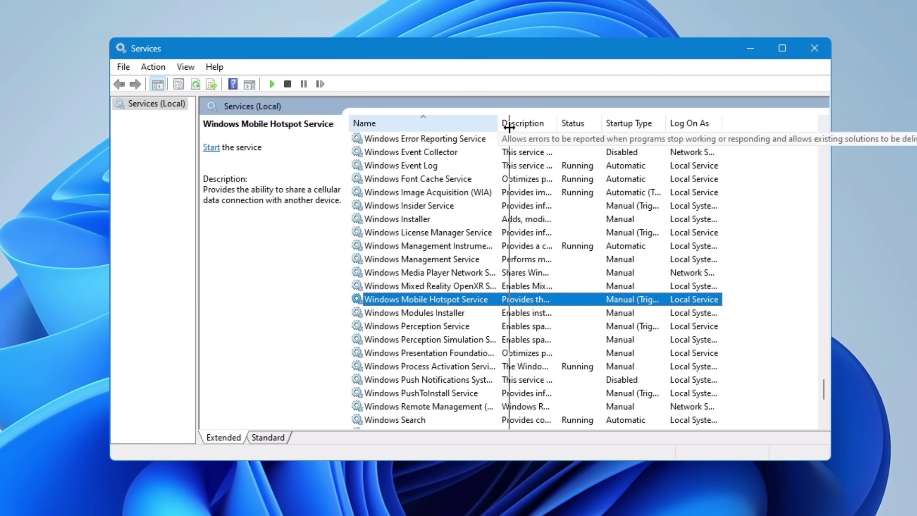
pyautogui.moveTo(509, 126); pyautogui.dragTo(511, 127)
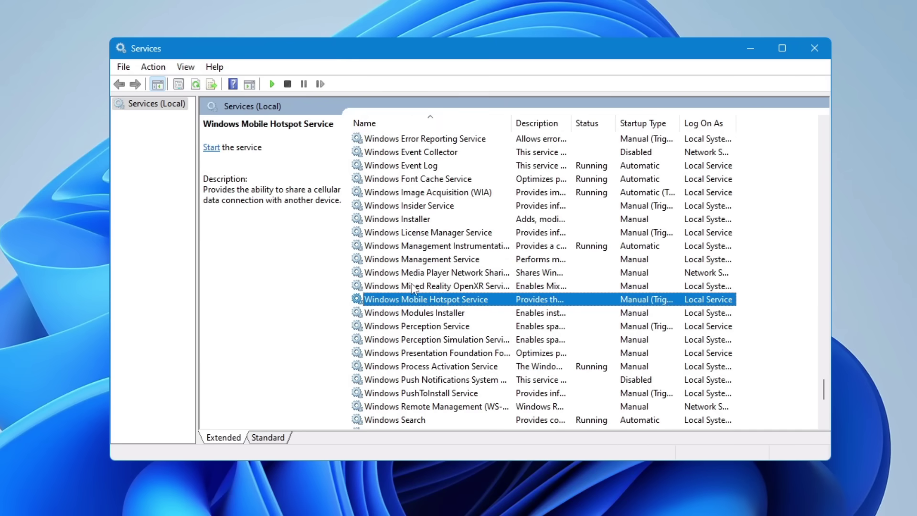
# Step: Set Windows Mobile Hotspot Service's startup type to Disabled and apply it
pyautogui.doubleClick(466, 301)
pyautogui.click(432, 242)
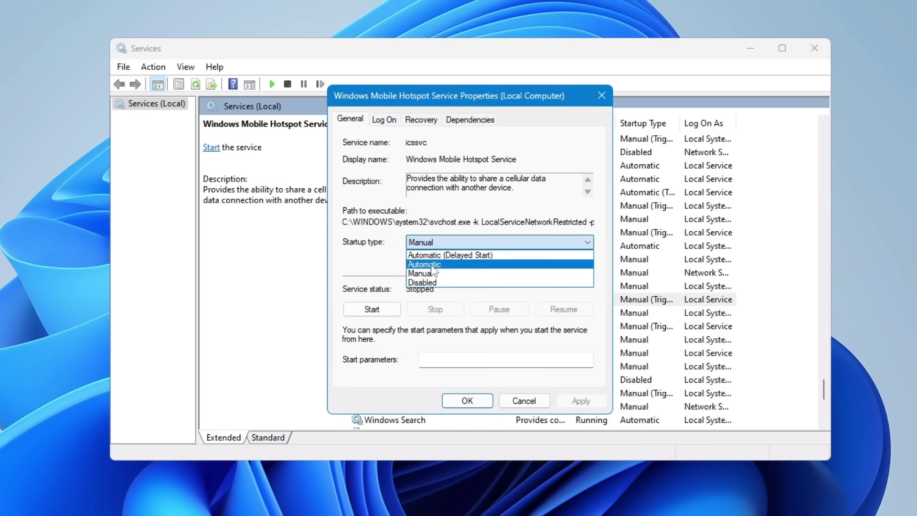
pyautogui.click(430, 282)
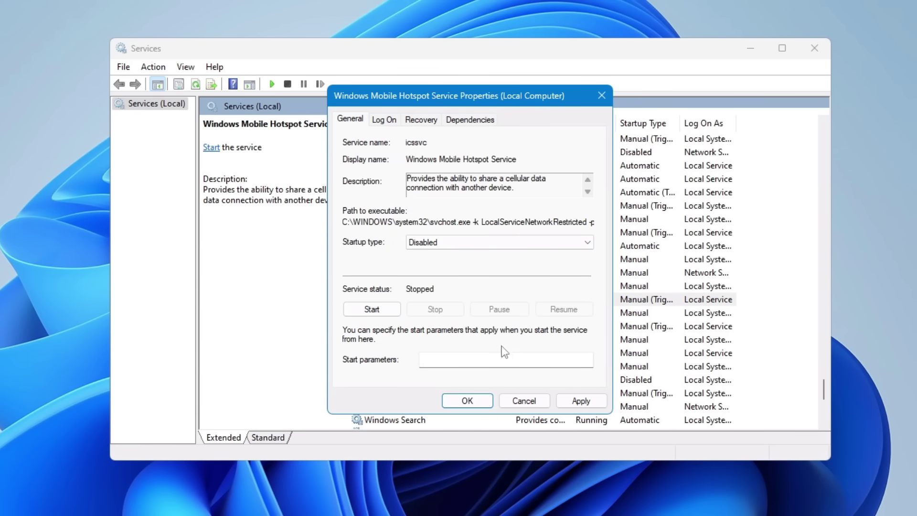
pyautogui.click(583, 405)
pyautogui.click(472, 402)
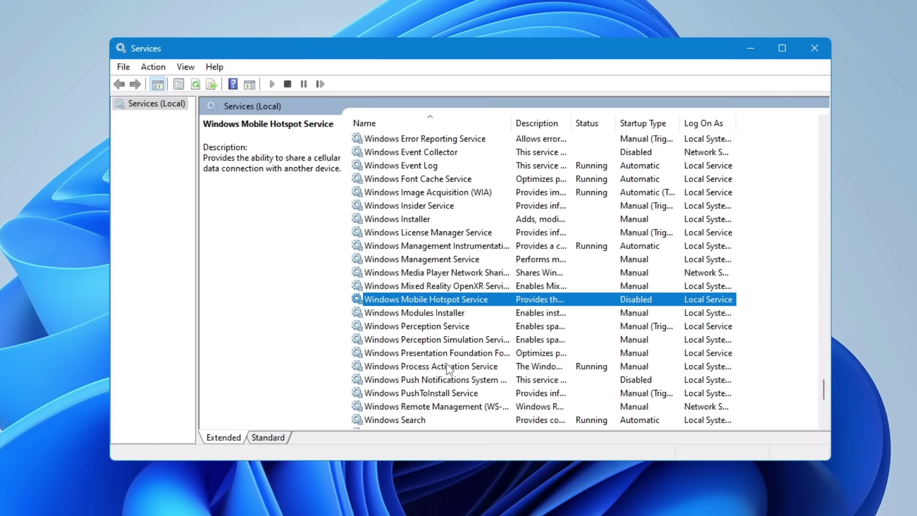
# Step: Select Connected User Experiences and Telemetry in the services list
pyautogui.click(432, 219)
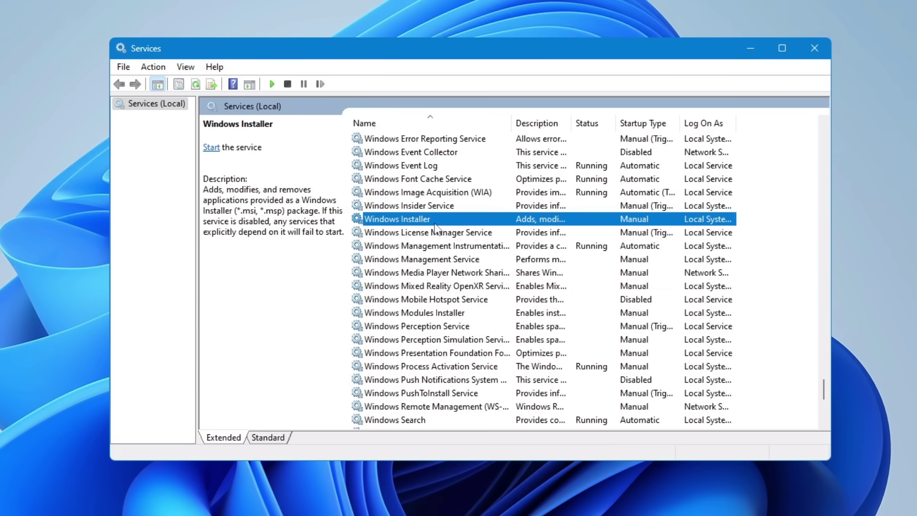
pyautogui.press('c')
pyautogui.press('Down')
pyautogui.press('Down')
pyautogui.press('Down')
pyautogui.press('Down')
pyautogui.press('Down')
pyautogui.press('Down')
pyautogui.press('Down')
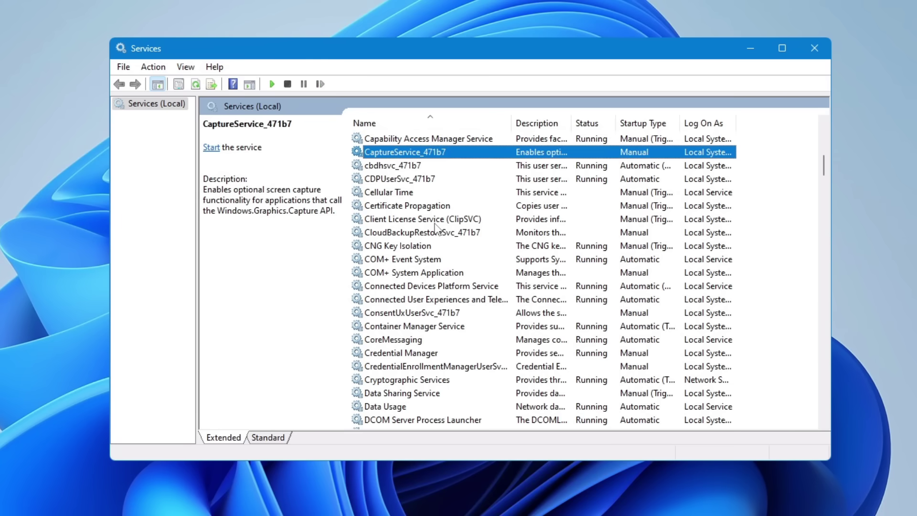
pyautogui.press('Down')
pyautogui.press('Down')
pyautogui.press('Down')
pyautogui.press('Down')
pyautogui.press('Down')
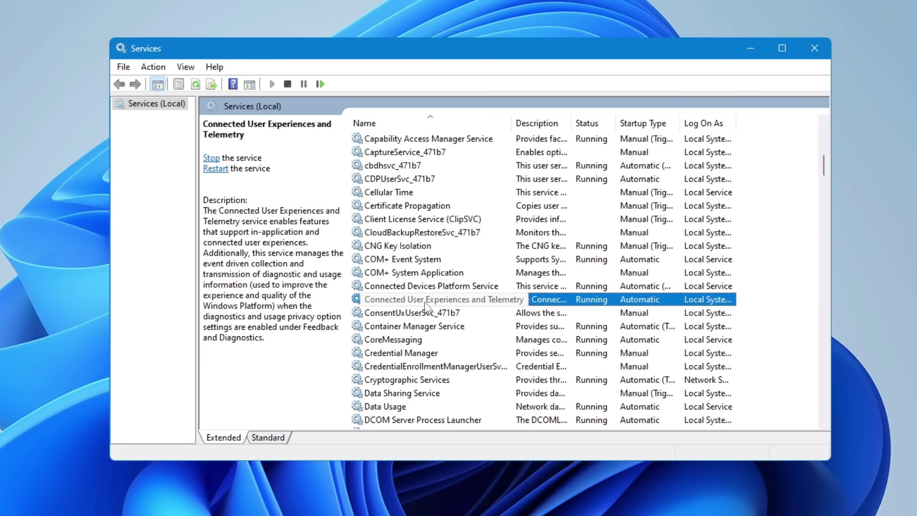
# Step: Set the telemetry service's startup type to Disabled, stop it, and apply the change
pyautogui.doubleClick(425, 302)
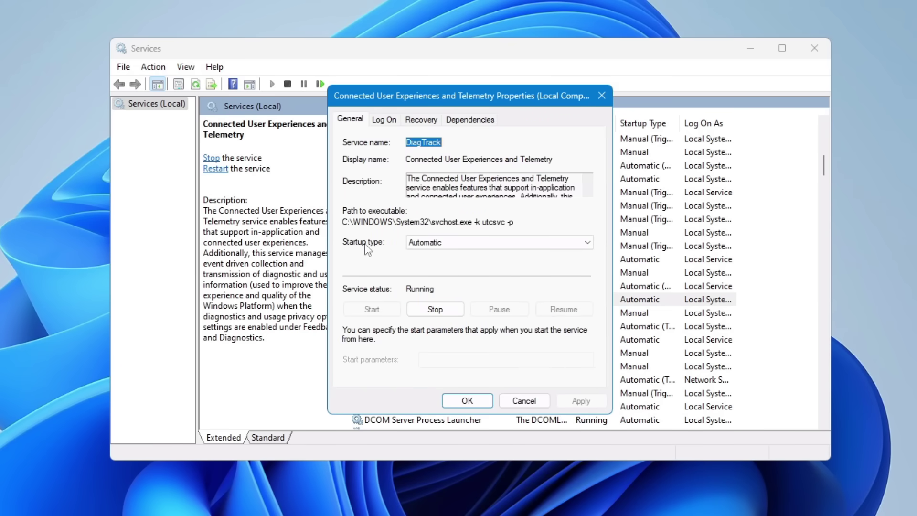
pyautogui.click(432, 244)
pyautogui.click(424, 282)
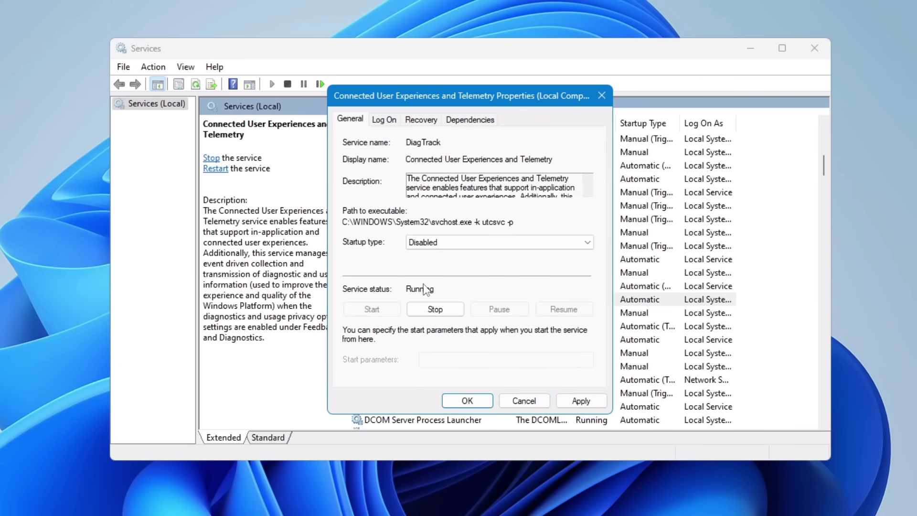
pyautogui.click(435, 310)
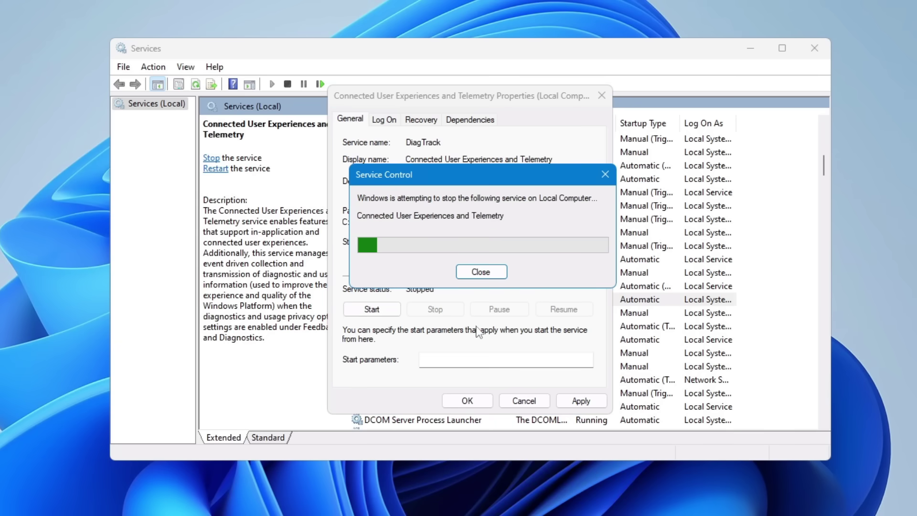
pyautogui.click(568, 401)
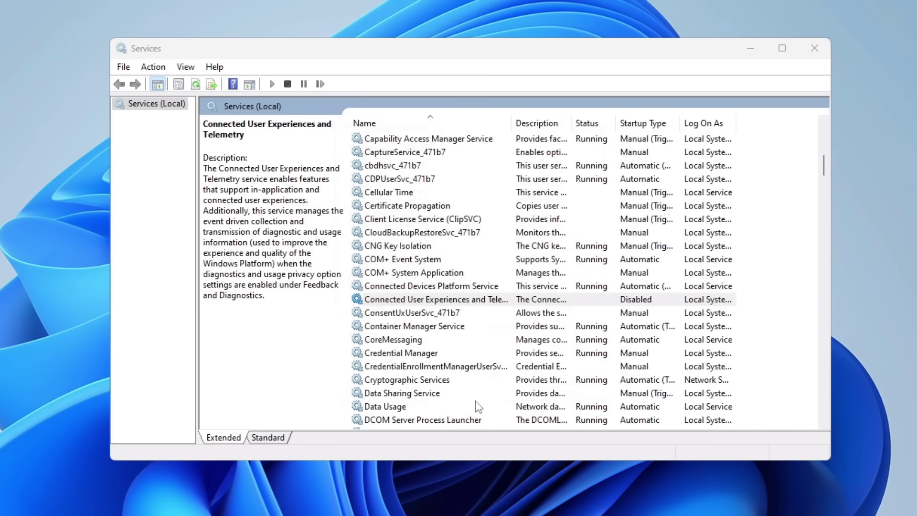
pyautogui.click(475, 401)
pyautogui.press('Down')
# Step: Select Windows Error Reporting Service among the W services
pyautogui.press('w')
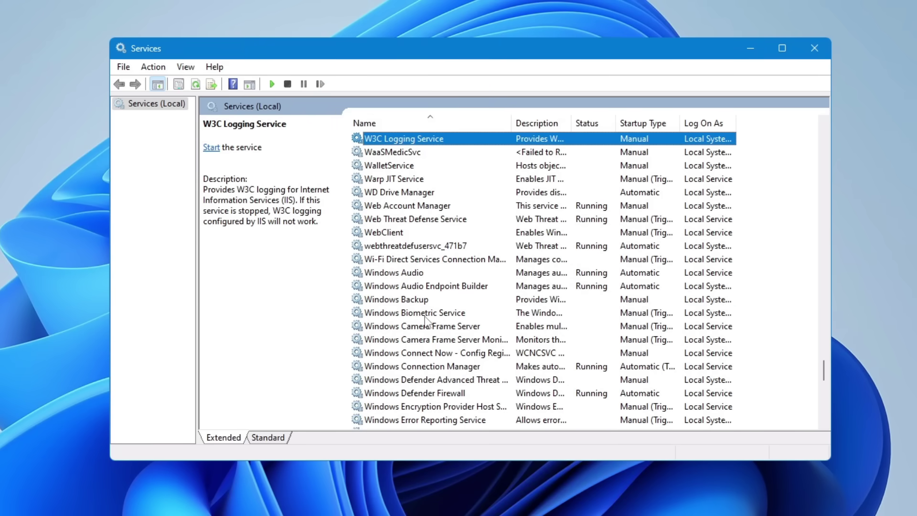
pyautogui.press('Down')
pyautogui.press('Down')
pyautogui.press('Down')
pyautogui.press('Down')
pyautogui.press('Down')
pyautogui.press('Down')
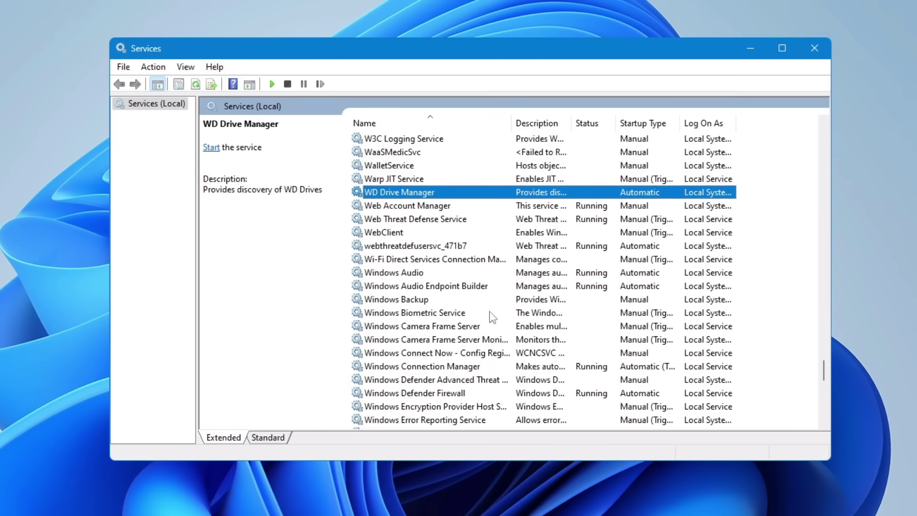
pyautogui.press('Down')
pyautogui.scroll(-4, 575, 313)
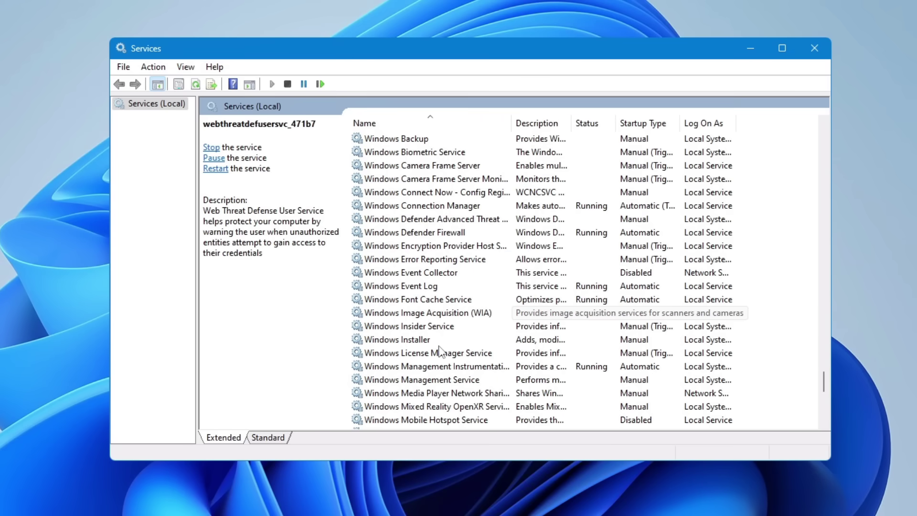
pyautogui.press('Down')
pyautogui.click(430, 301)
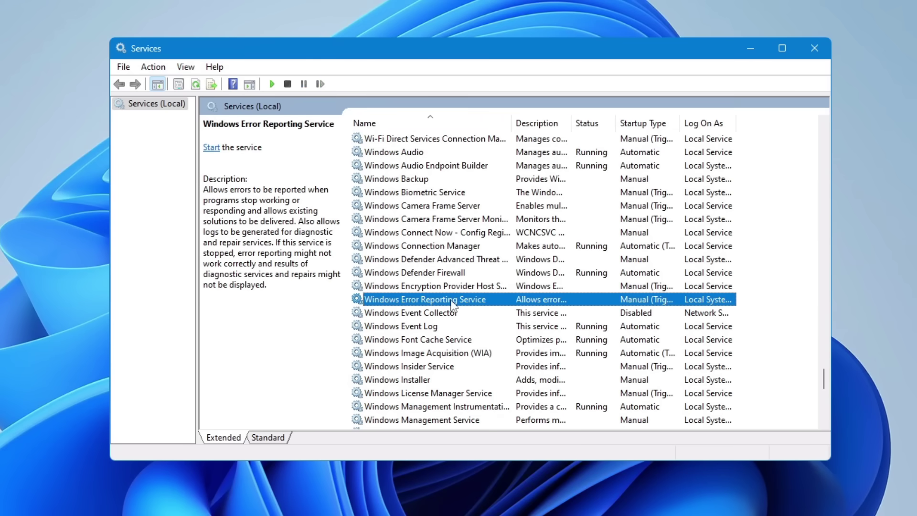
# Step: Set Windows Error Reporting Service's startup type to Disabled and confirm
pyautogui.doubleClick(451, 302)
pyautogui.click(429, 243)
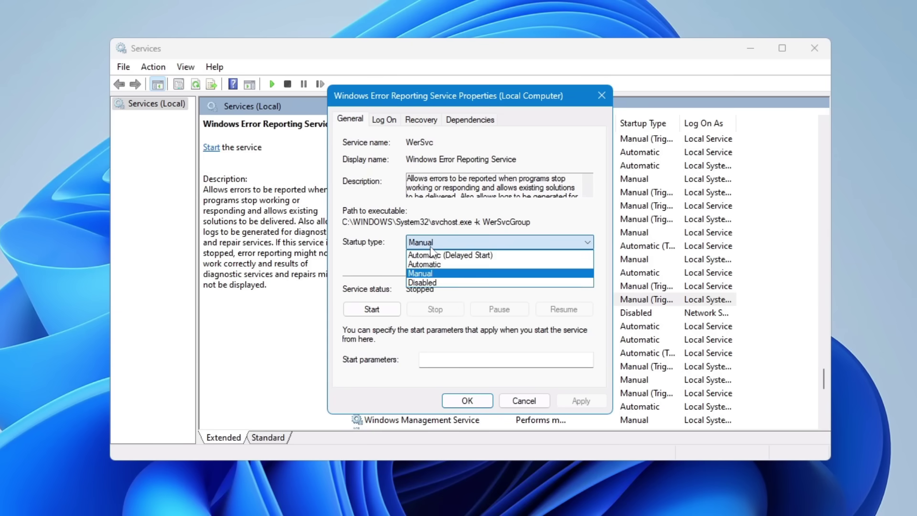
pyautogui.click(432, 284)
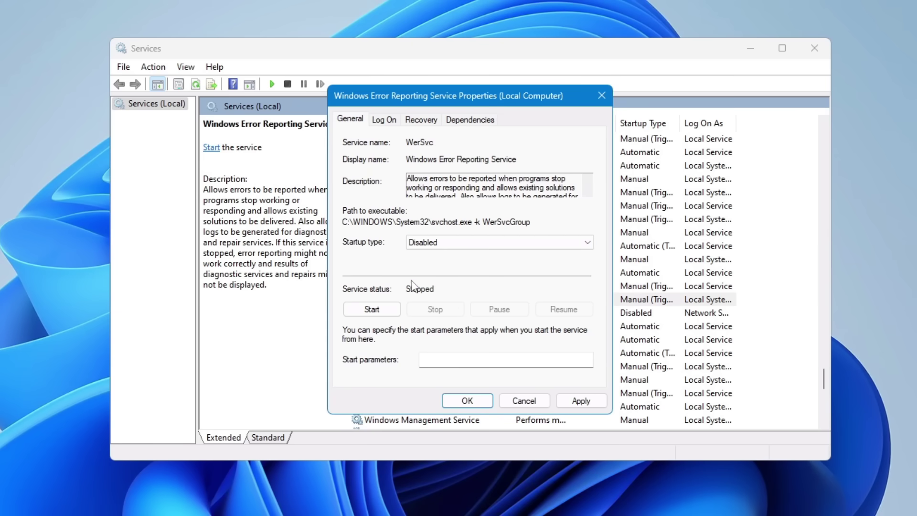
pyautogui.click(580, 401)
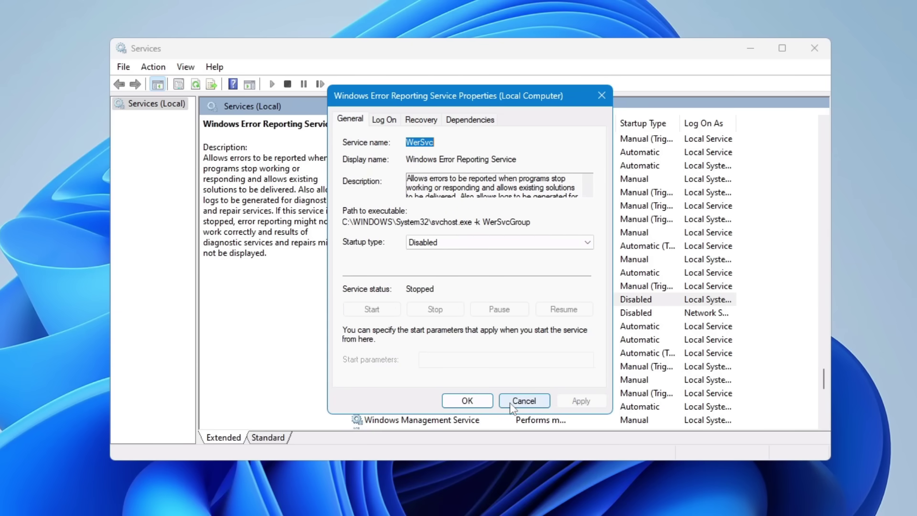
pyautogui.click(468, 401)
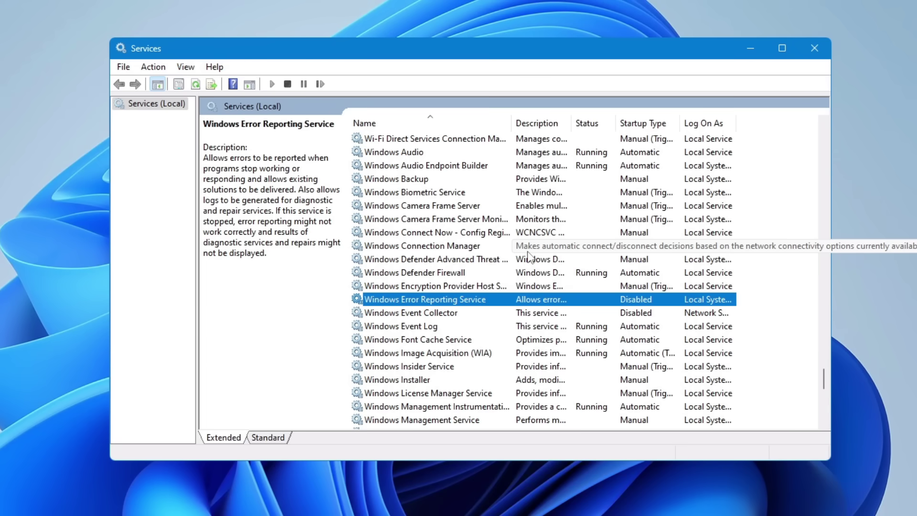
# Step: Select Program Compatibility Assistant Service among the P services
pyautogui.click(452, 260)
pyautogui.press('p')
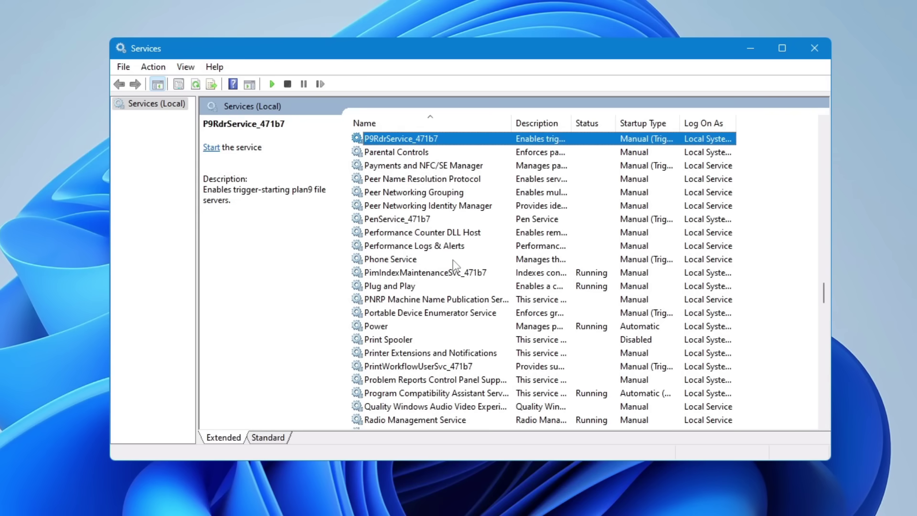
pyautogui.press('Down')
pyautogui.press('Down')
pyautogui.press('Down')
pyautogui.press('Down')
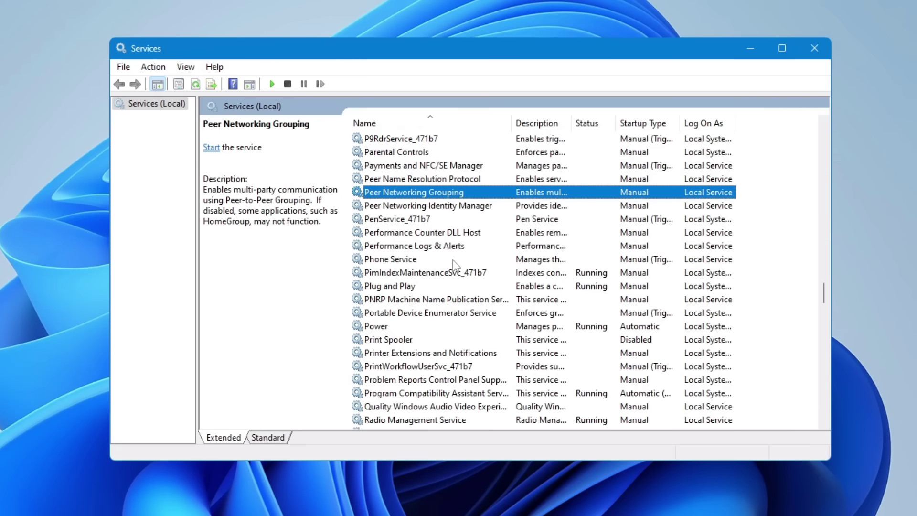
pyautogui.scroll(-2, 454, 264)
pyautogui.click(420, 313)
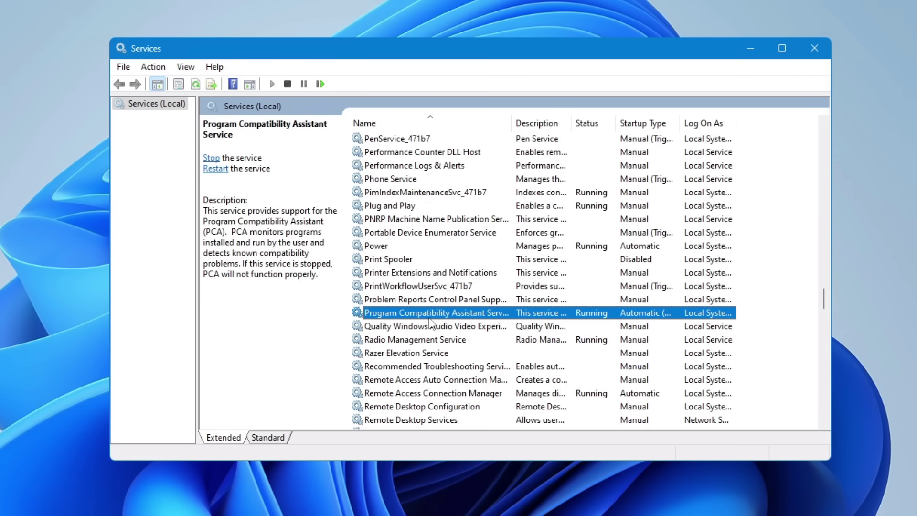
# Step: Set Program Compatibility Assistant Service to Disabled, stop it, and confirm
pyautogui.doubleClick(475, 313)
pyautogui.click(484, 245)
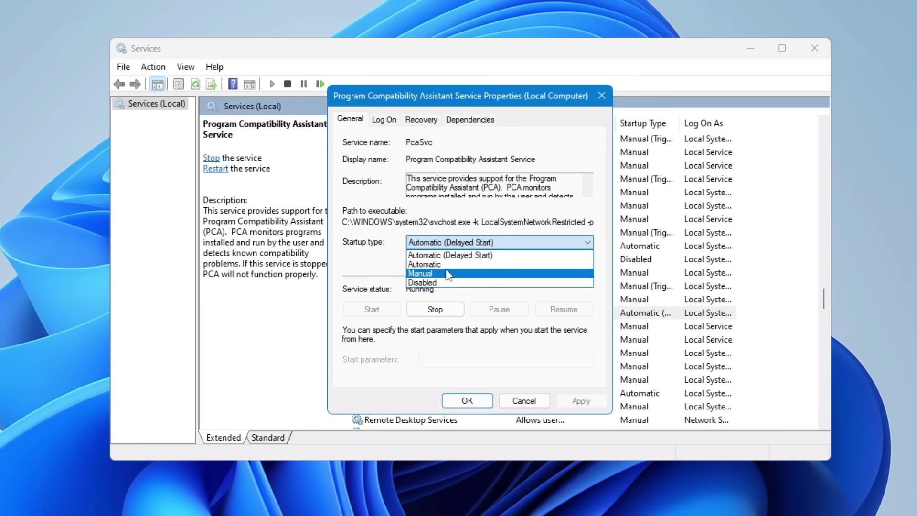
pyautogui.click(436, 282)
pyautogui.click(435, 310)
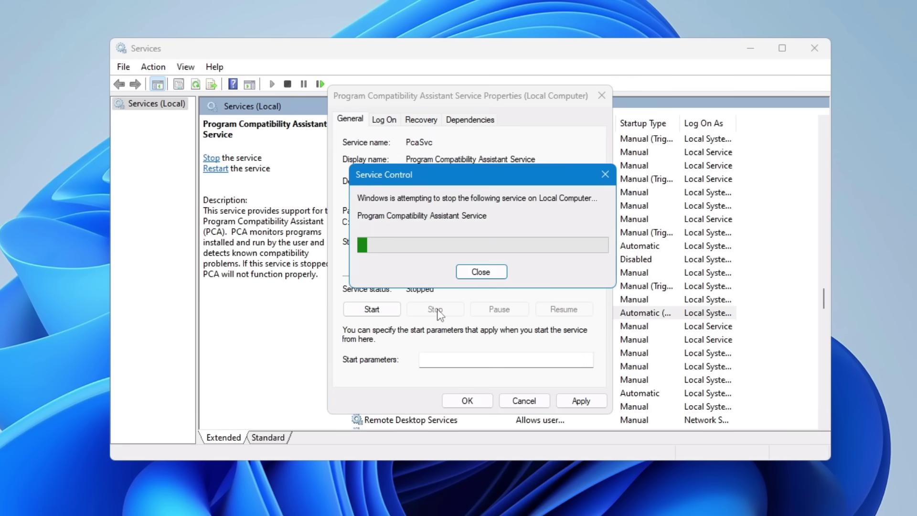
pyautogui.click(581, 400)
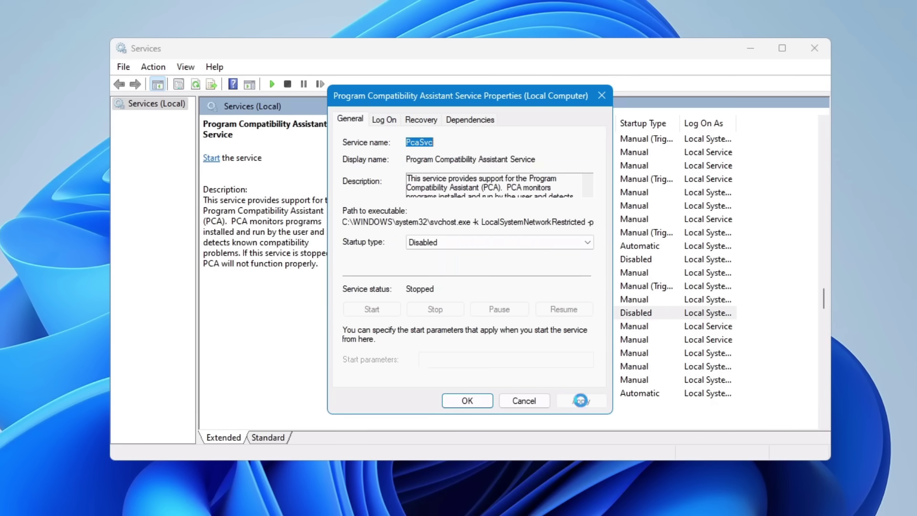
pyautogui.click(486, 401)
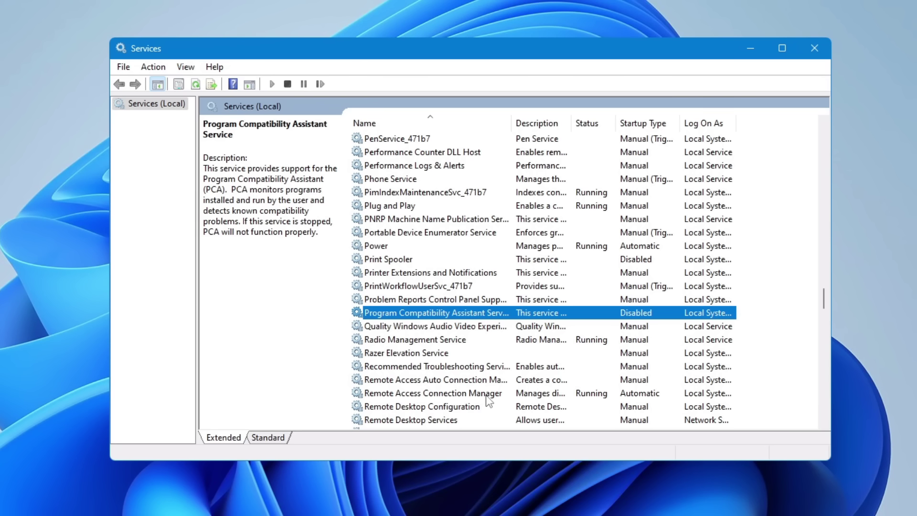
# Step: Select the SysMain service among the S services
pyautogui.click(451, 290)
pyautogui.press('s')
pyautogui.press('Down')
pyautogui.click(452, 297)
pyautogui.scroll(-2, 453, 297)
pyautogui.click(391, 365)
# Step: Set SysMain's startup type to Disabled, stop it, and confirm
pyautogui.doubleClick(391, 367)
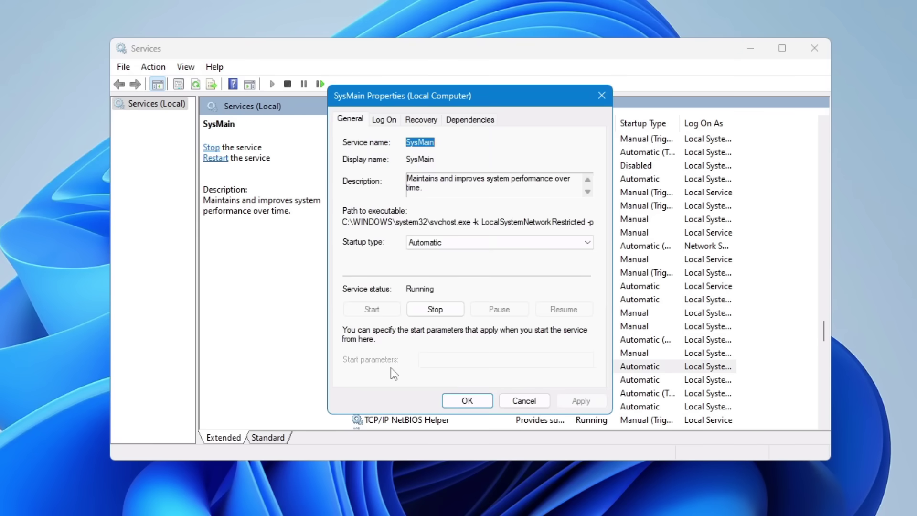
pyautogui.click(450, 243)
pyautogui.click(437, 283)
pyautogui.click(435, 310)
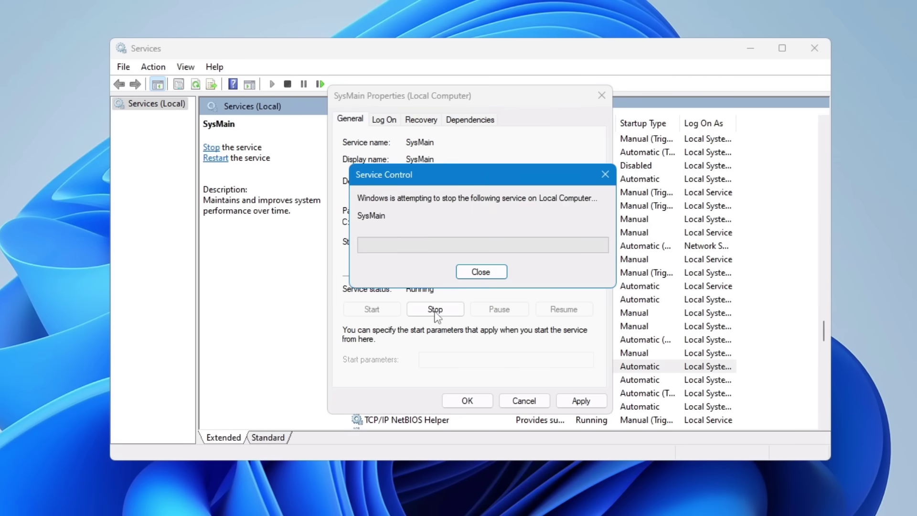
pyautogui.click(581, 400)
pyautogui.click(458, 403)
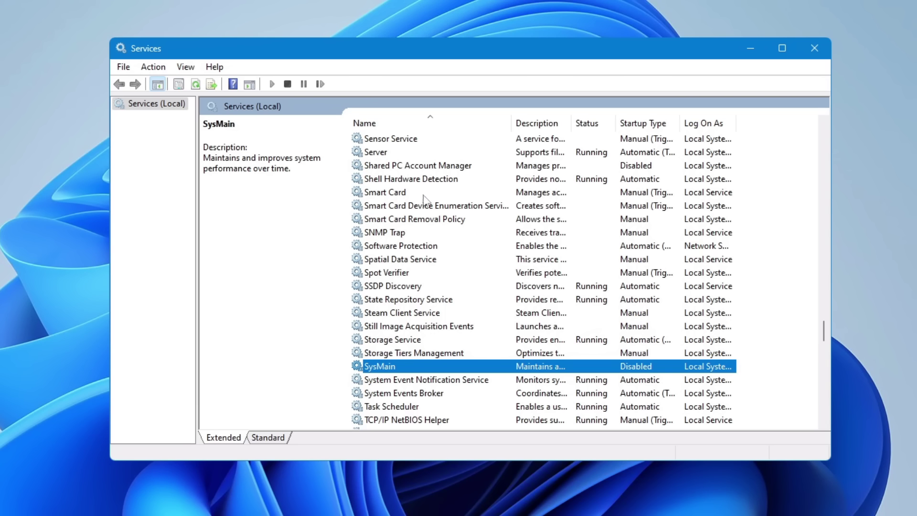
# Step: Close Services and launch System Configuration by searching 'msconfig'
pyautogui.click(813, 52)
pyautogui.click(420, 503)
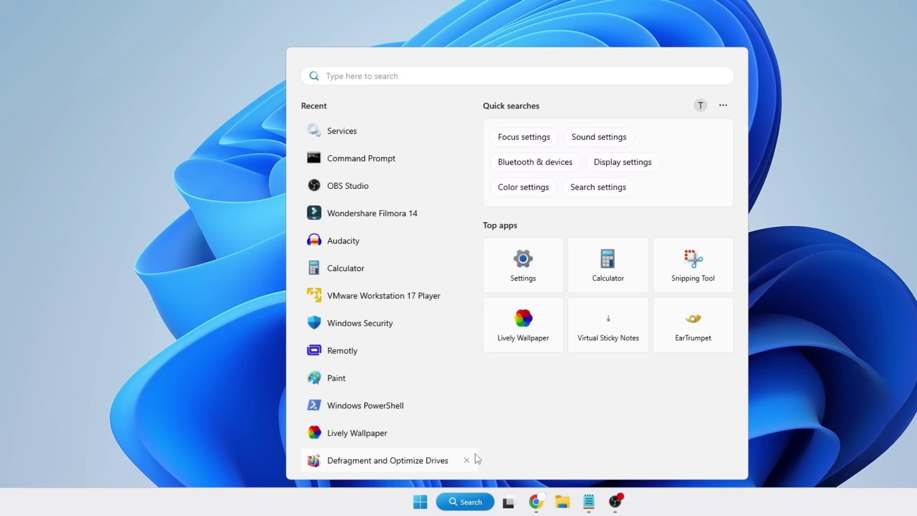
pyautogui.write('msconfig')
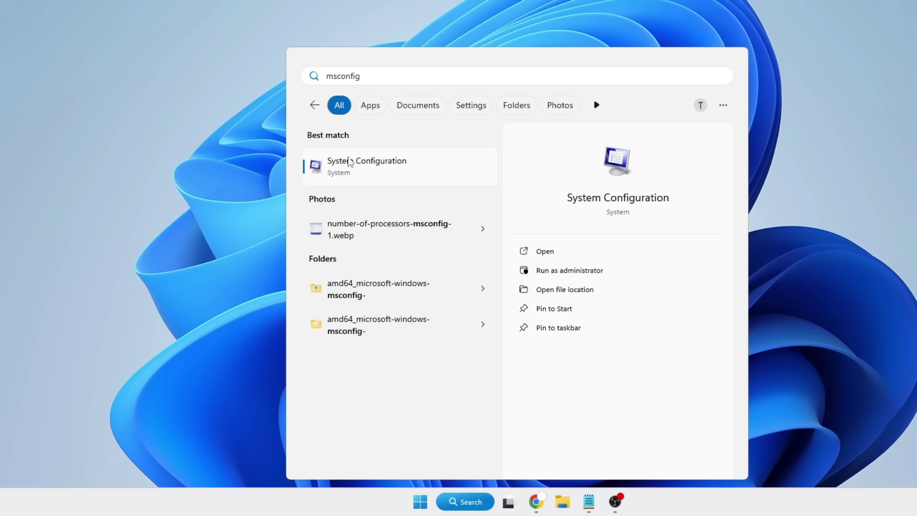
pyautogui.click(401, 174)
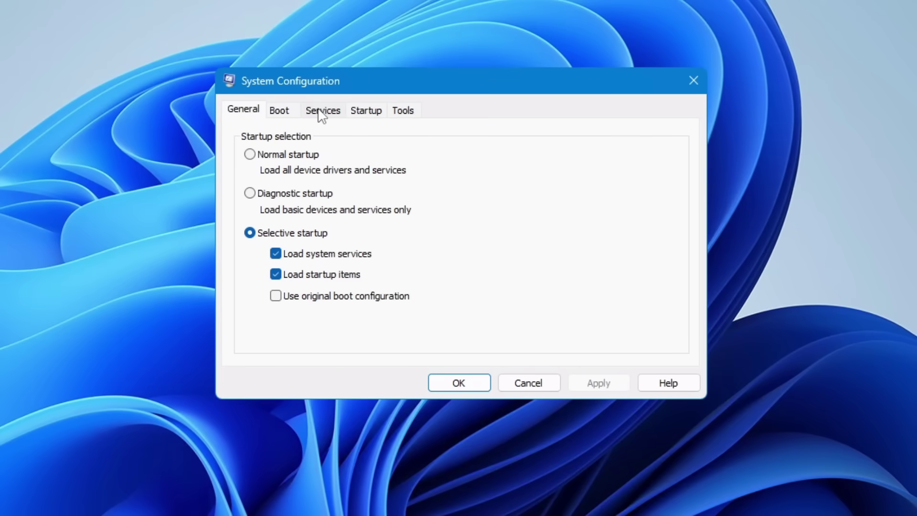
# Step: On the Services tab, hide Microsoft services and untick Wondershare Native Push and Application Update services
pyautogui.click(321, 112)
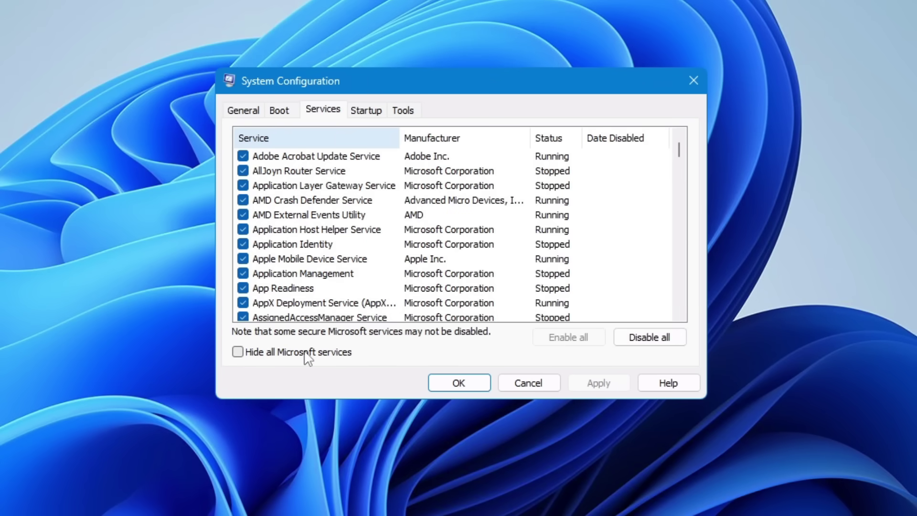
pyautogui.click(238, 351)
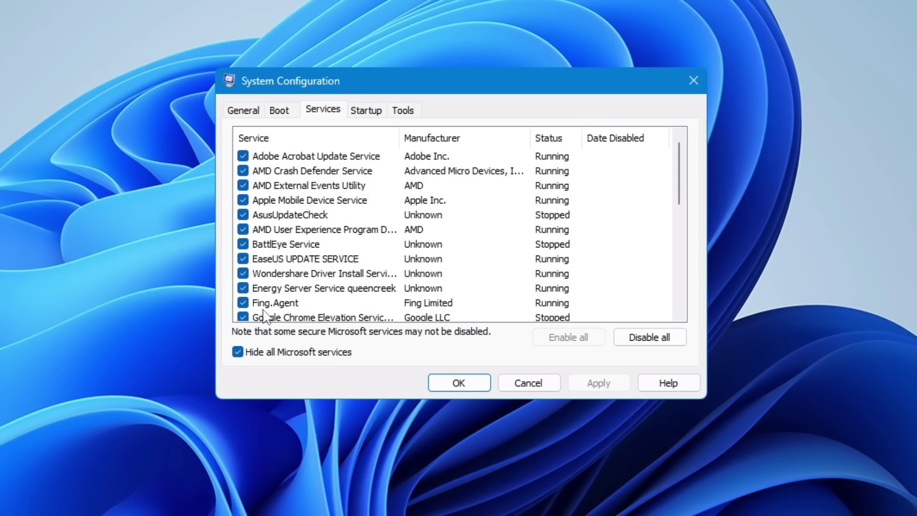
pyautogui.scroll(-2, 265, 318)
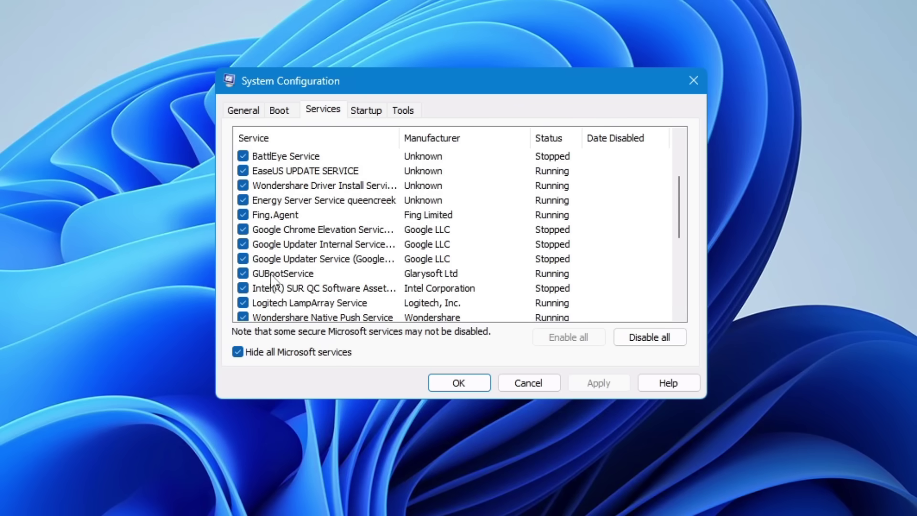
pyautogui.scroll(-1, 267, 272)
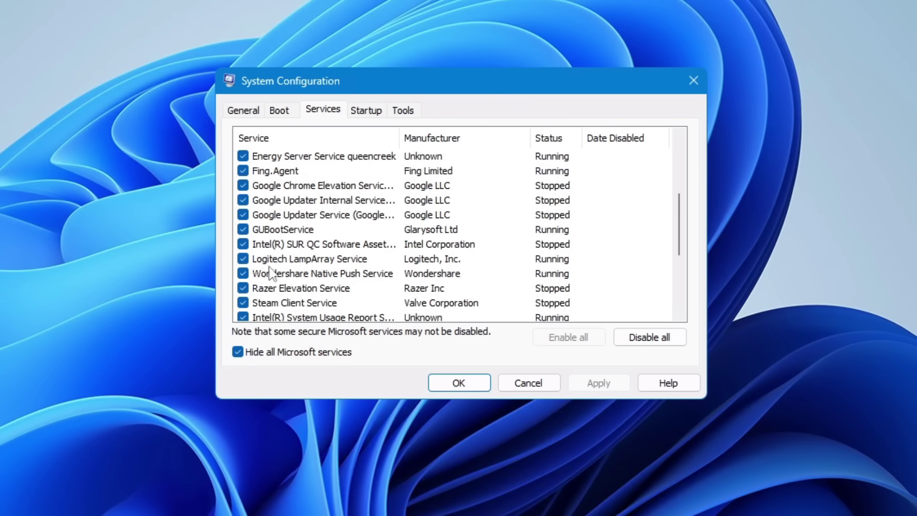
pyautogui.click(243, 272)
pyautogui.scroll(-2, 244, 258)
pyautogui.scroll(-1, 243, 245)
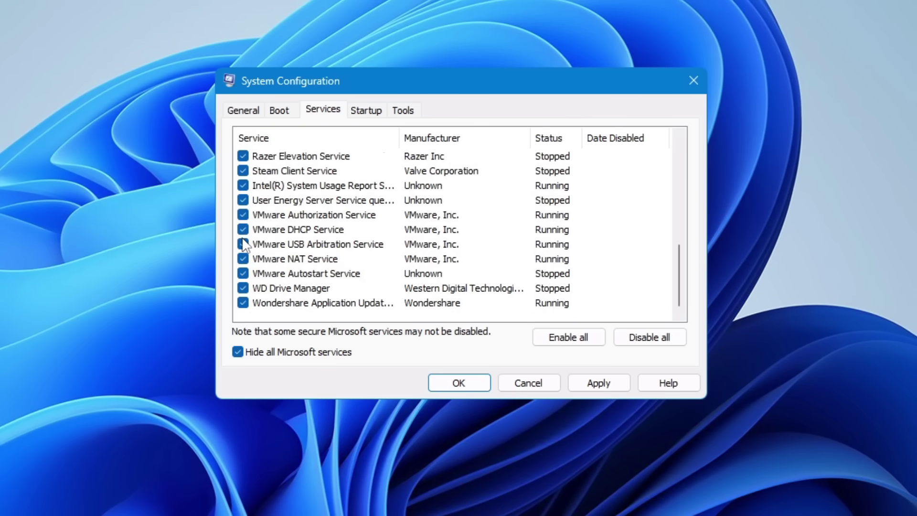
pyautogui.click(242, 302)
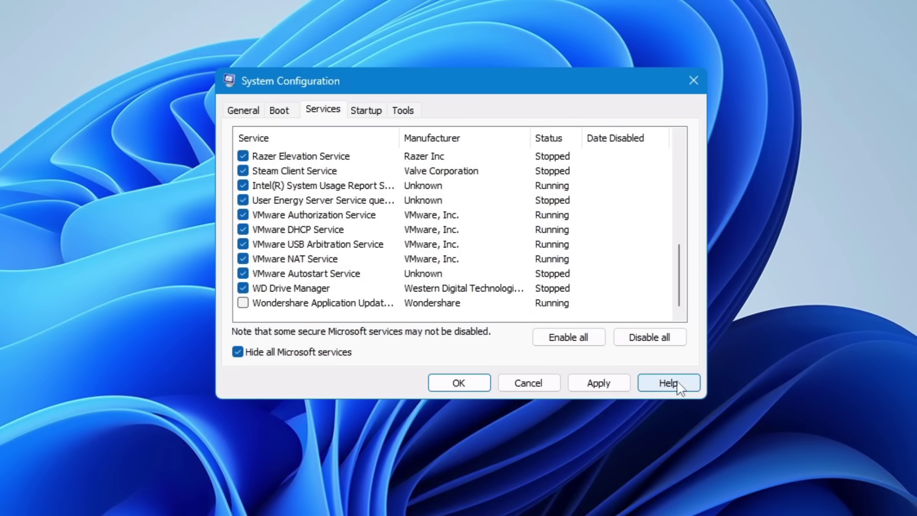